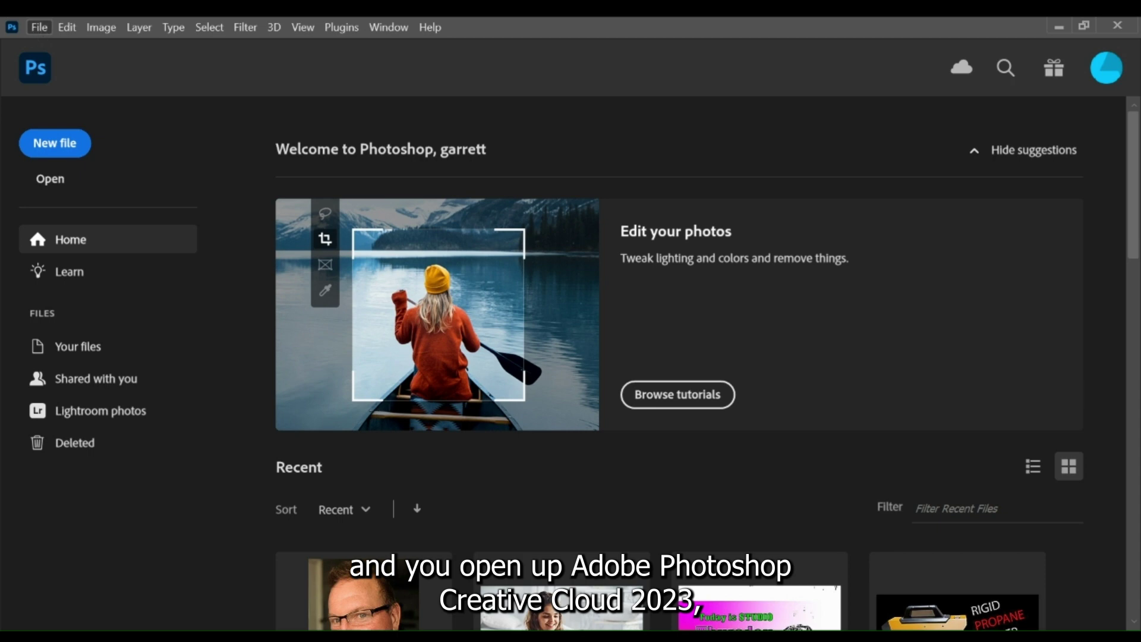
- Create a preset document, close the black untitled result, and open Performance preferences
key(ctrl+n)
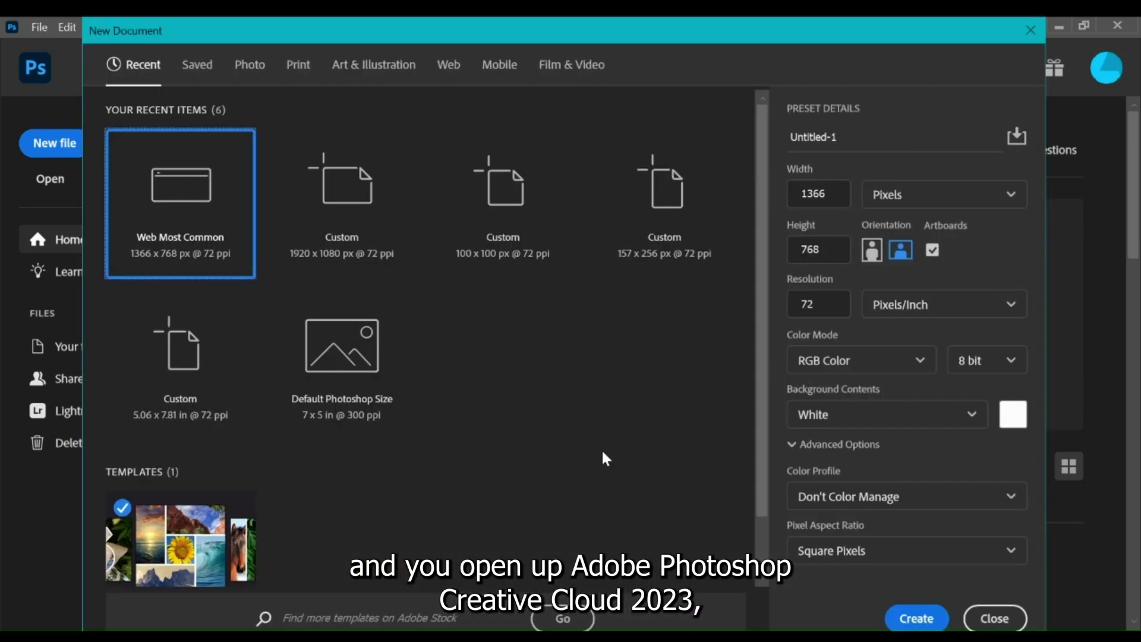
click(917, 619)
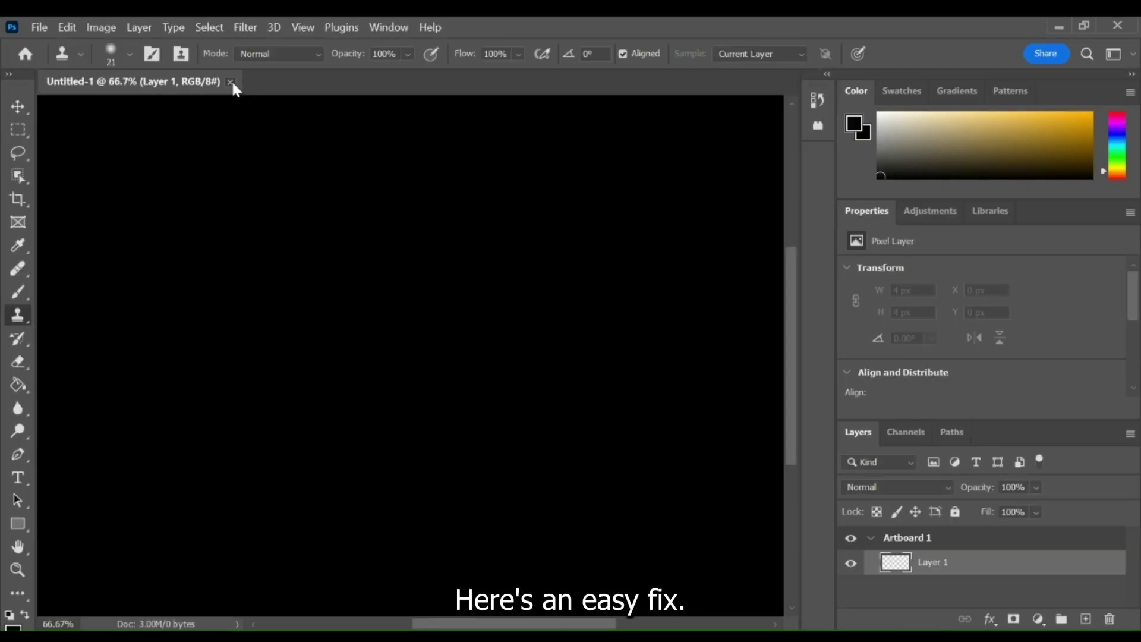
click(229, 80)
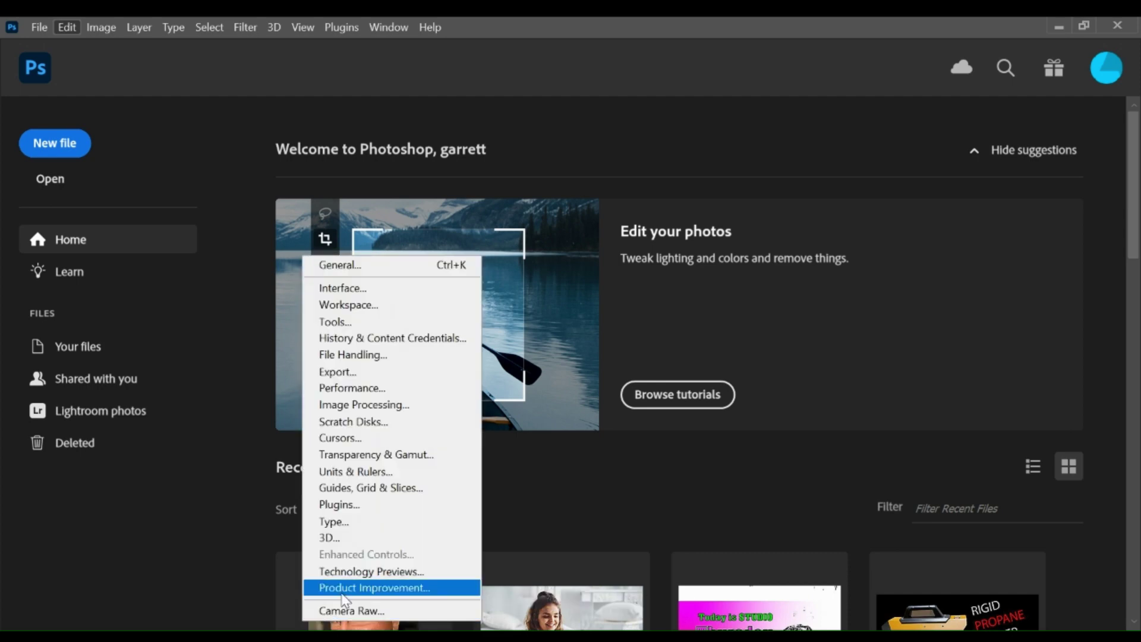
click(381, 387)
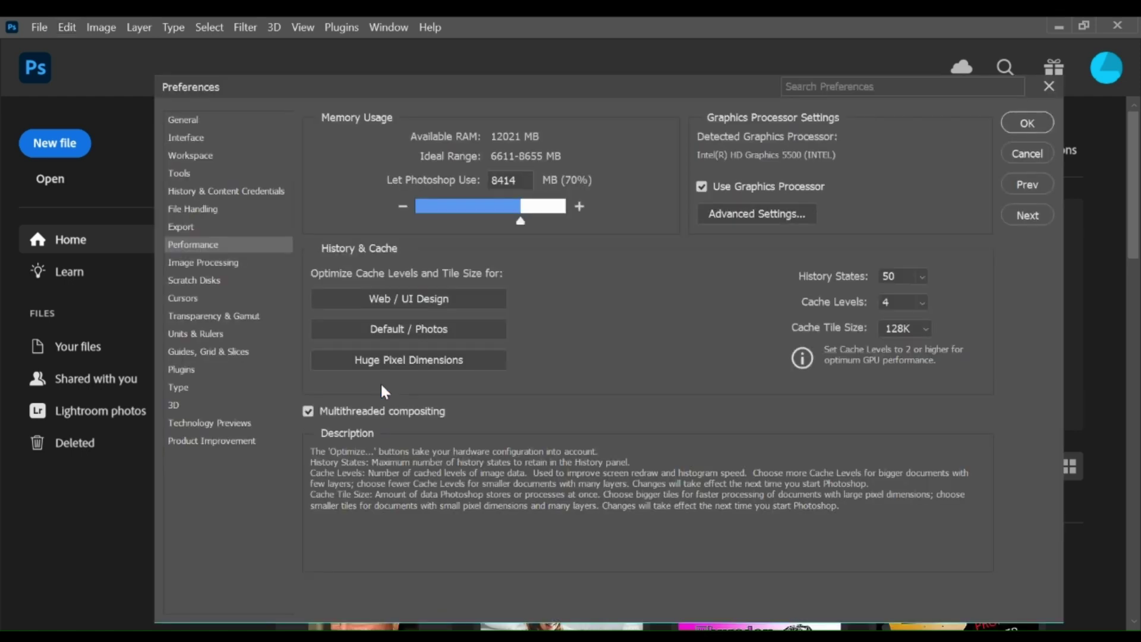
mouse_move(702, 186)
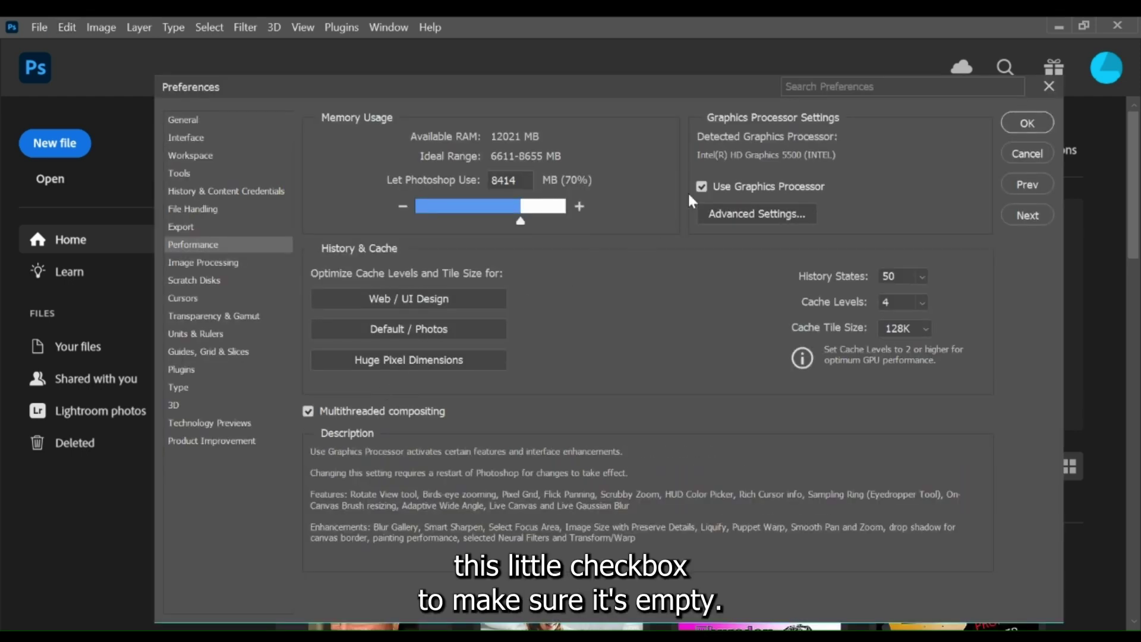
- Uncheck Use Graphics Processor in Performance preferences and confirm the change
click(703, 188)
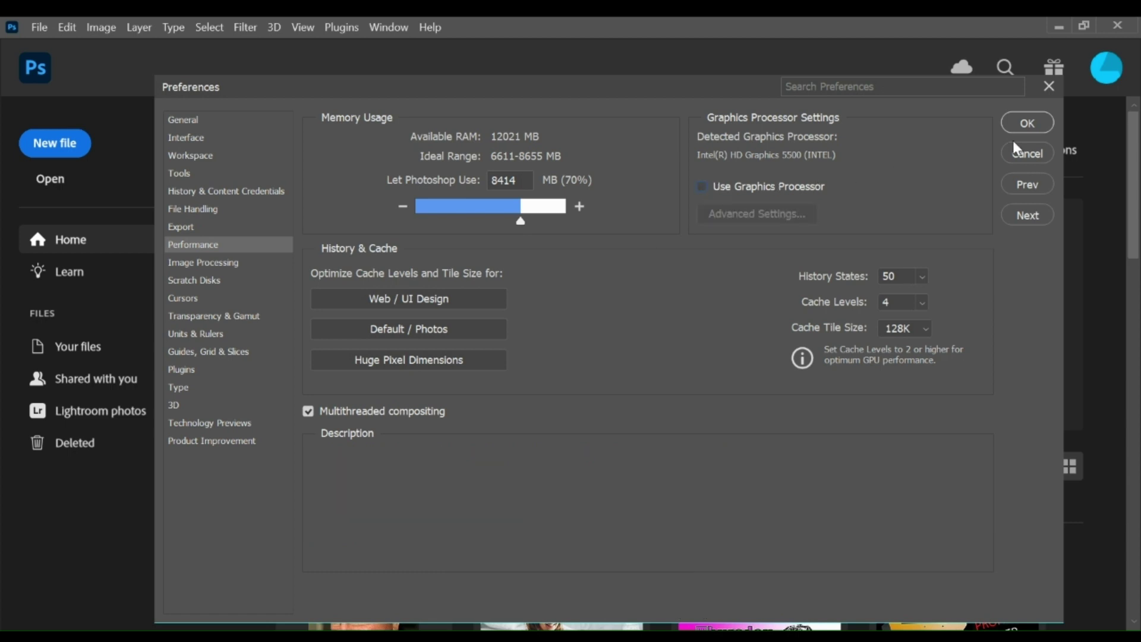
click(1034, 124)
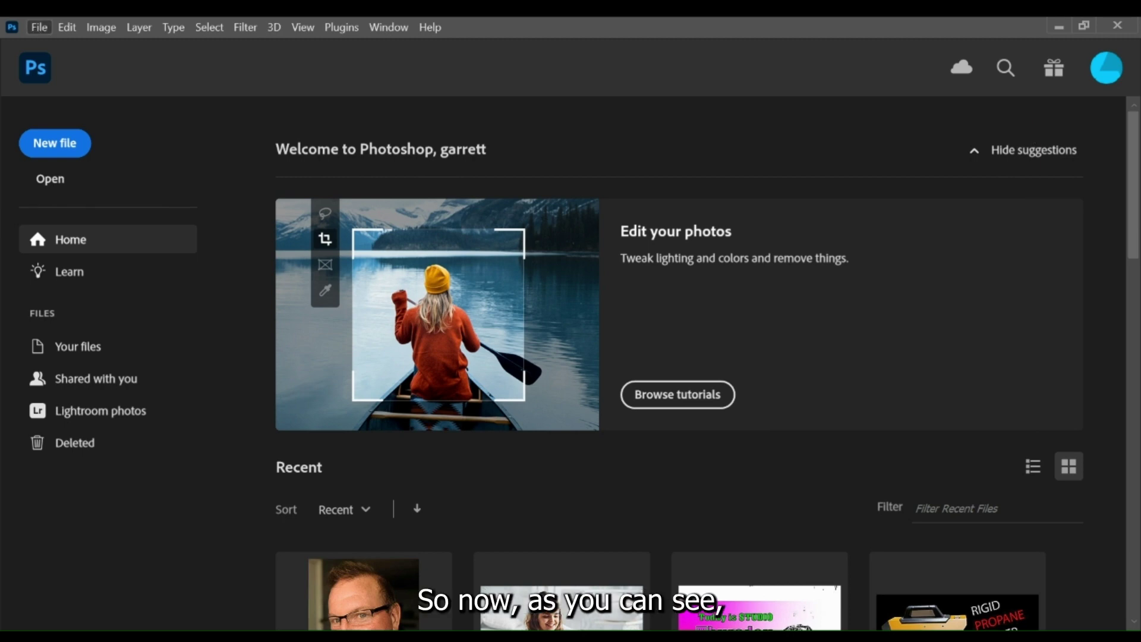
- Create a new 1366 × 768 document from the Web Most Common preset
key(ctrl+n)
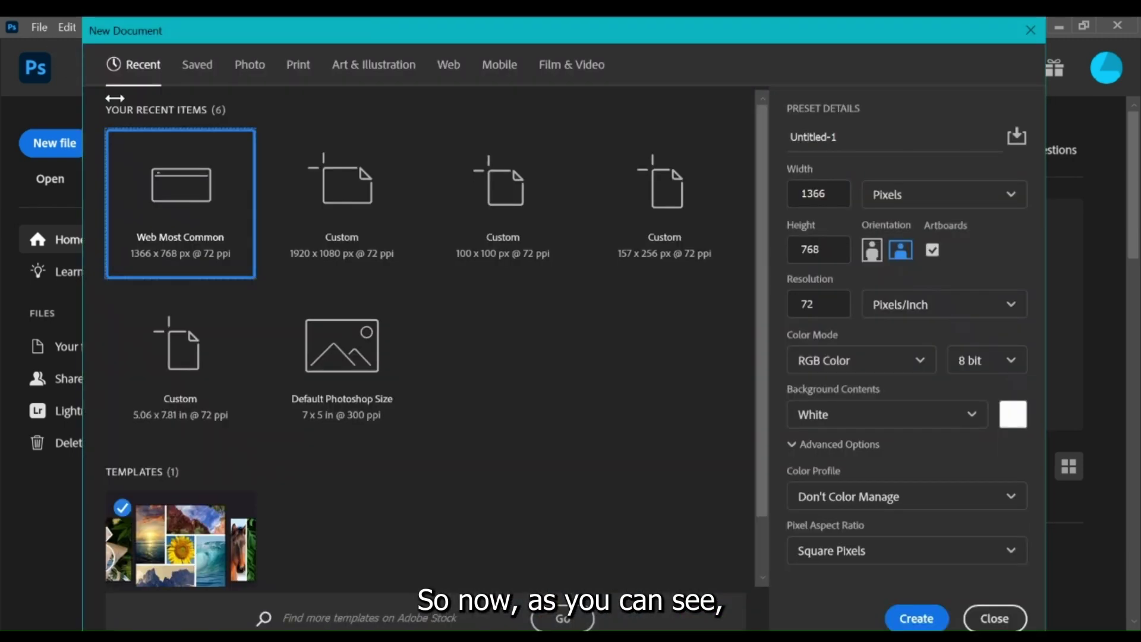
click(908, 619)
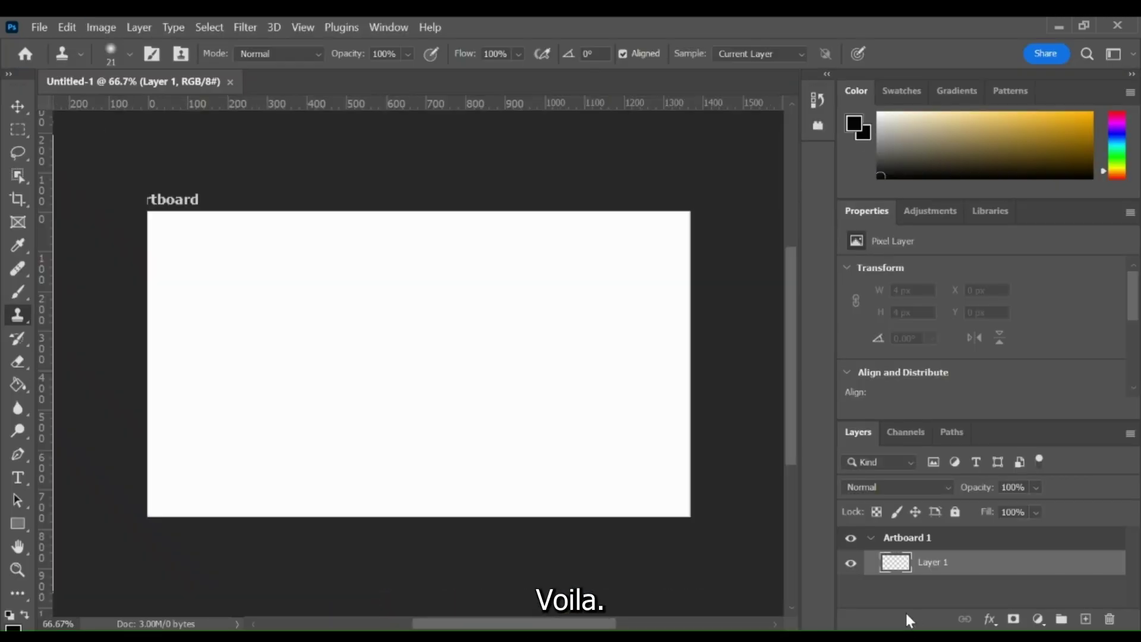